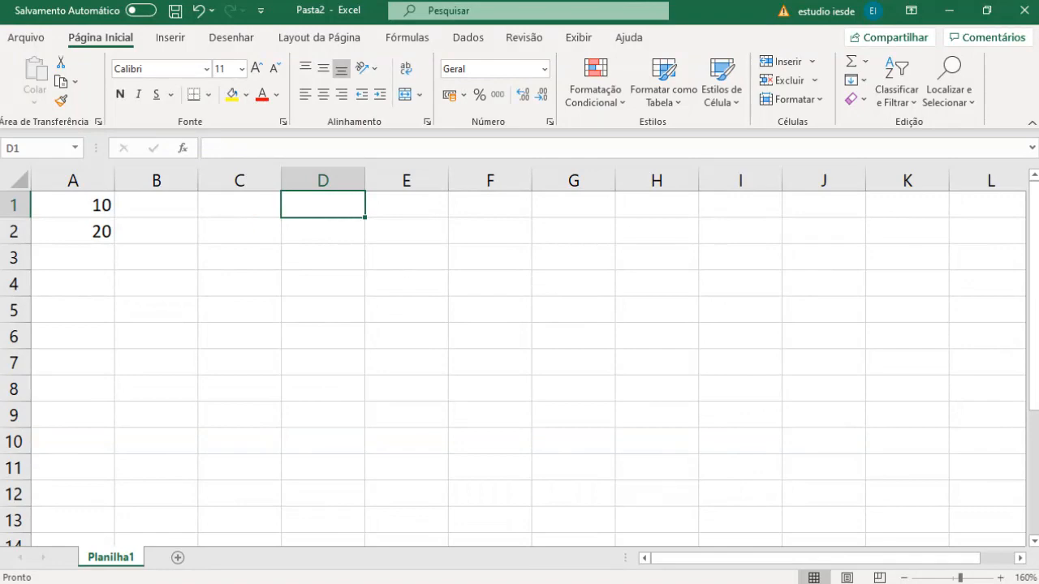
- Add a new worksheet after Planilha1 and set its zoom to 160%
{"action": "left_click", "coordinate": [177, 557]}
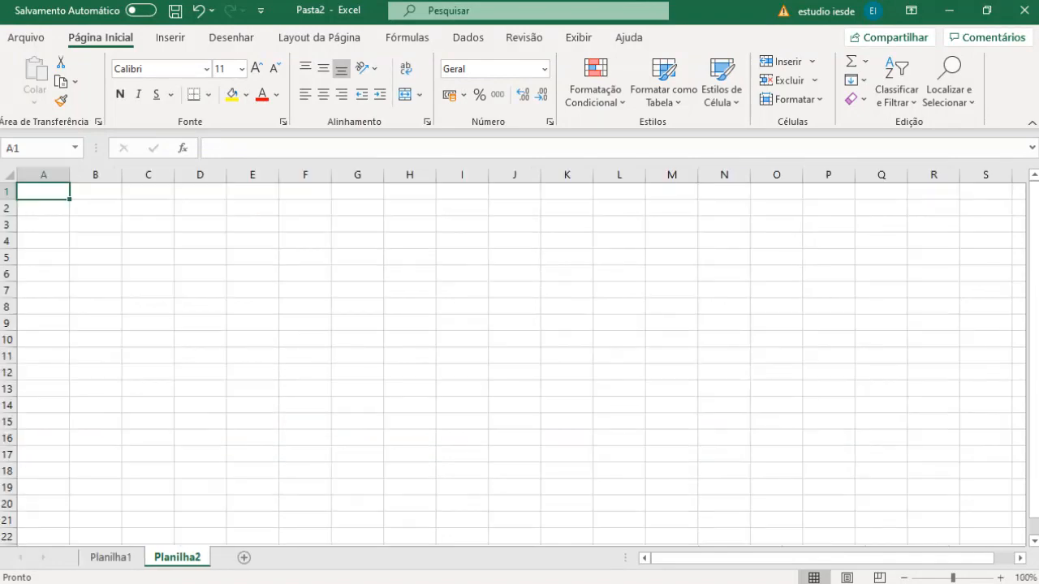
{"action": "left_click", "coordinate": [1001, 578]}
{"action": "left_click", "coordinate": [1000, 578]}
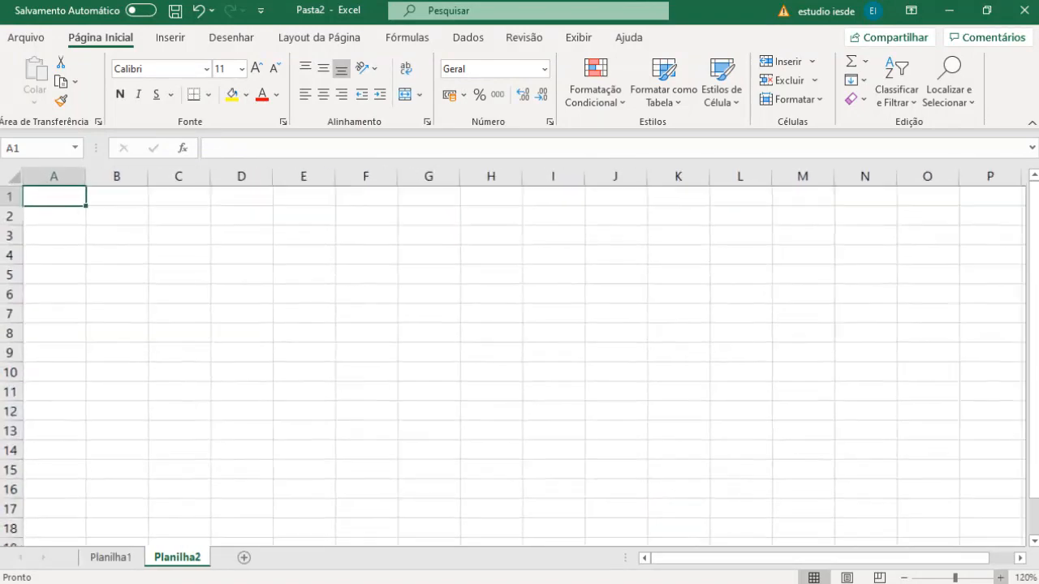
{"action": "left_click", "coordinate": [1001, 578]}
{"action": "left_click", "coordinate": [1001, 578]}
{"action": "left_click", "coordinate": [1001, 578]}
{"action": "left_click", "coordinate": [1000, 577]}
- Enter the formula =Planilha1!A1 in cell D1 of Planilha2 to reference the value on the other sheet
{"action": "left_click", "coordinate": [323, 204]}
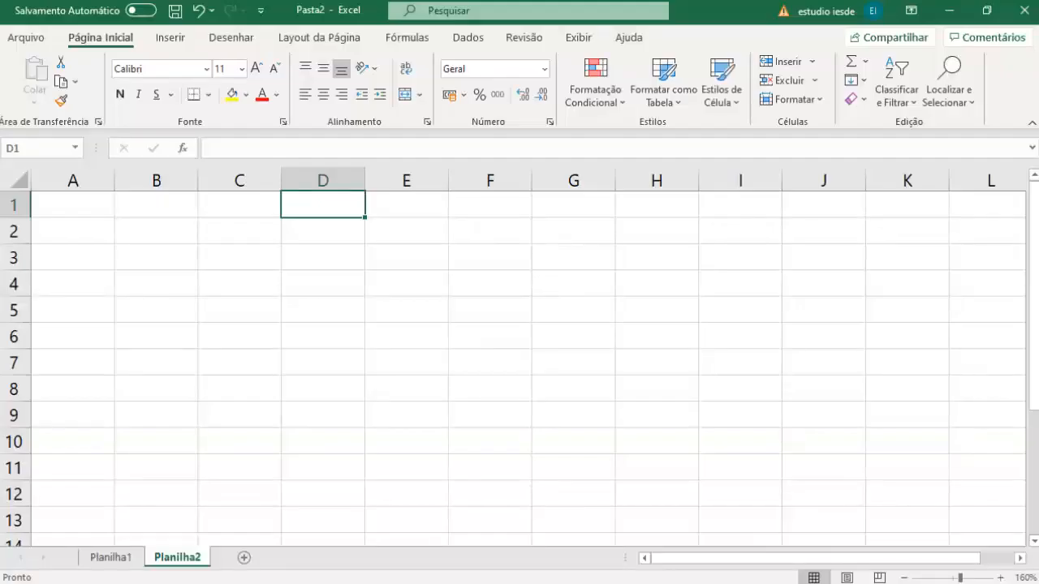
{"action": "type", "text": "="}
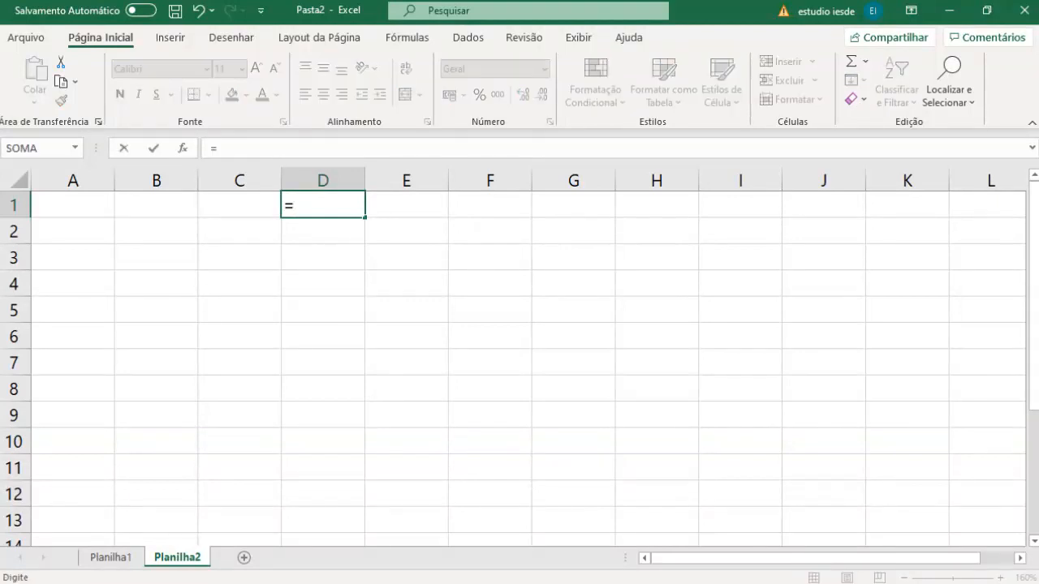
{"action": "type", "text": "Planilha1"}
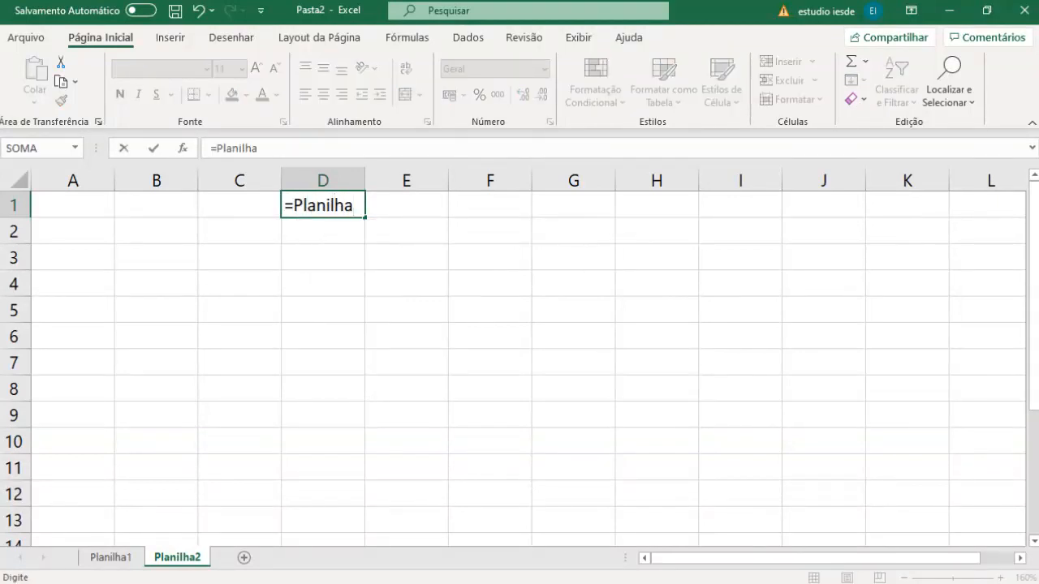
{"action": "type", "text": "!A1"}
{"action": "key", "text": "Return"}
{"action": "key", "text": "Up"}
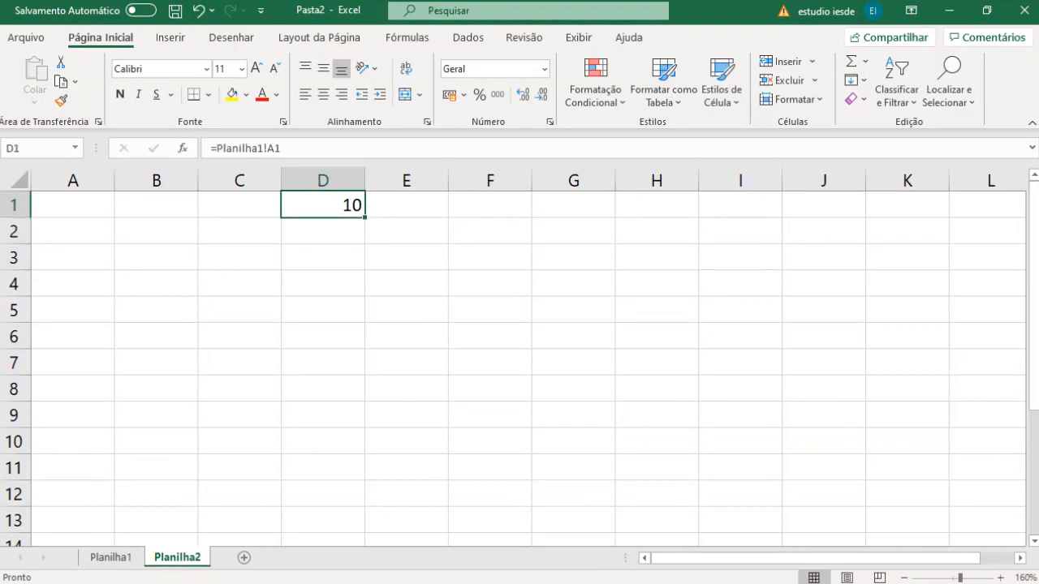
- Widen column D to roughly four times its width and clear the formula from cell D1
{"action": "left_click_drag", "start_coordinate": [364, 180], "coordinate": [606, 180]}
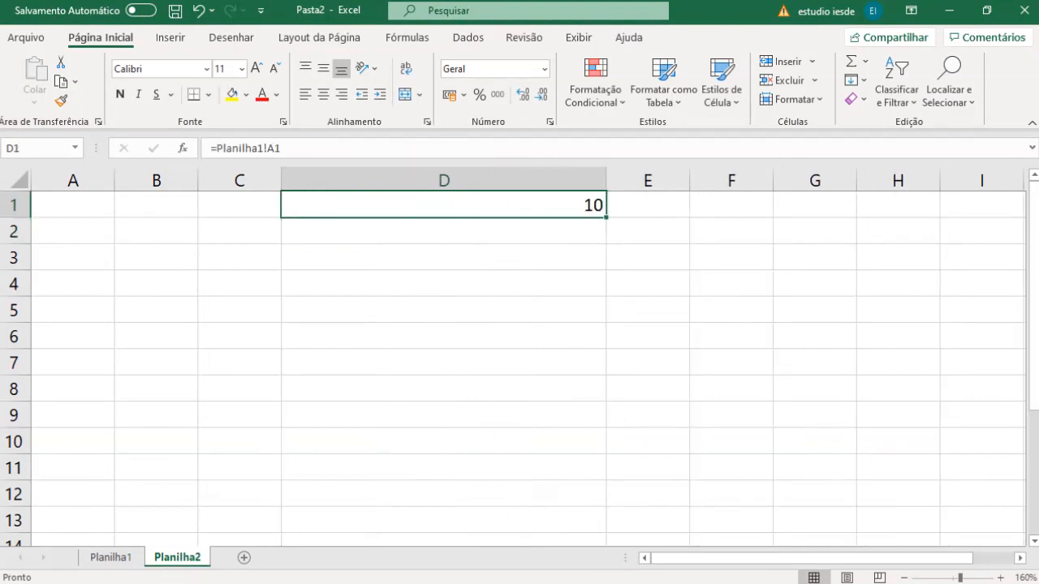
{"action": "key", "text": "F2"}
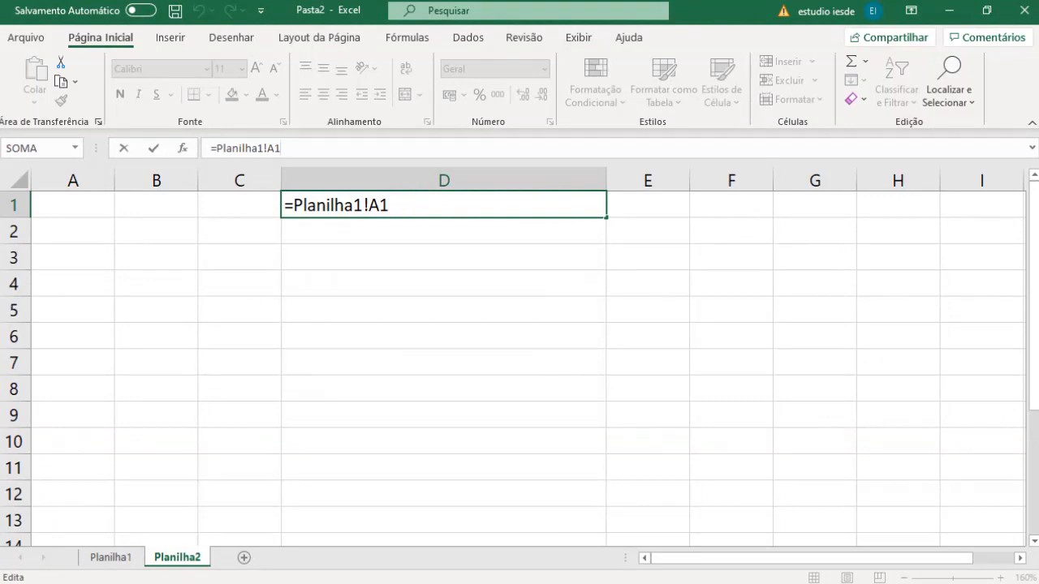
{"action": "left_click_drag", "start_coordinate": [393, 205], "coordinate": [75, 185]}
{"action": "key", "text": "BackSpace"}
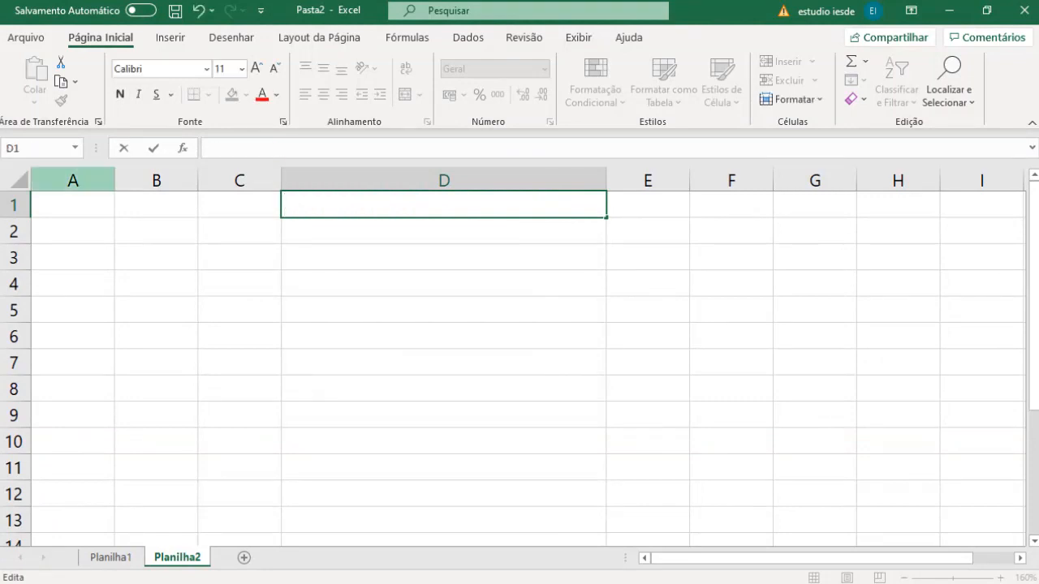
{"action": "type", "text": "="}
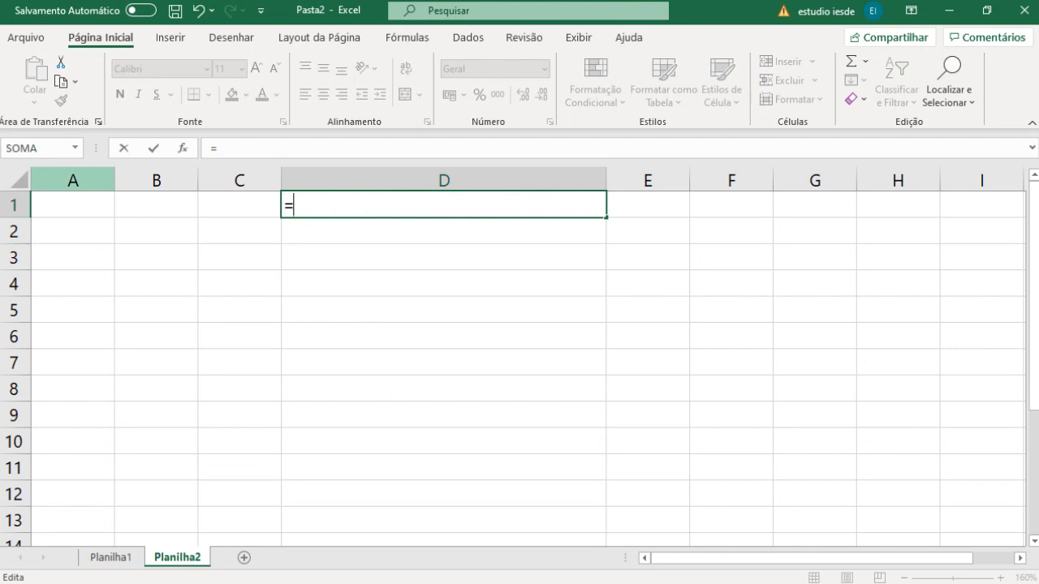
{"action": "key", "text": "BackSpace"}
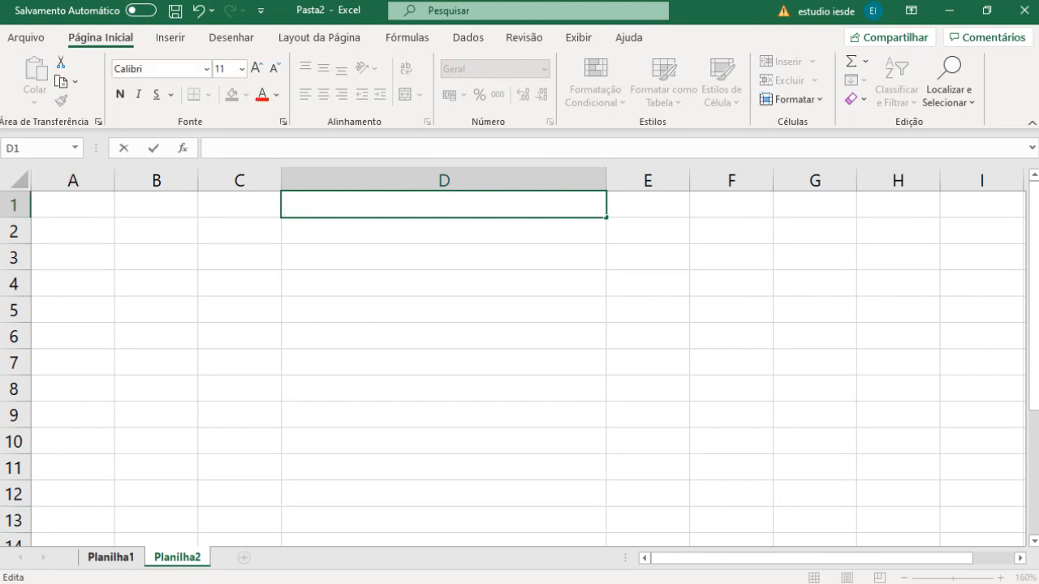
- Check cells A1 and A2 on Planilha1, and begin the formula =soma(Planilha1!A1; in cell D1 of Planilha2
{"action": "left_click", "coordinate": [110, 557]}
{"action": "left_click", "coordinate": [73, 205]}
{"action": "left_click", "coordinate": [73, 231]}
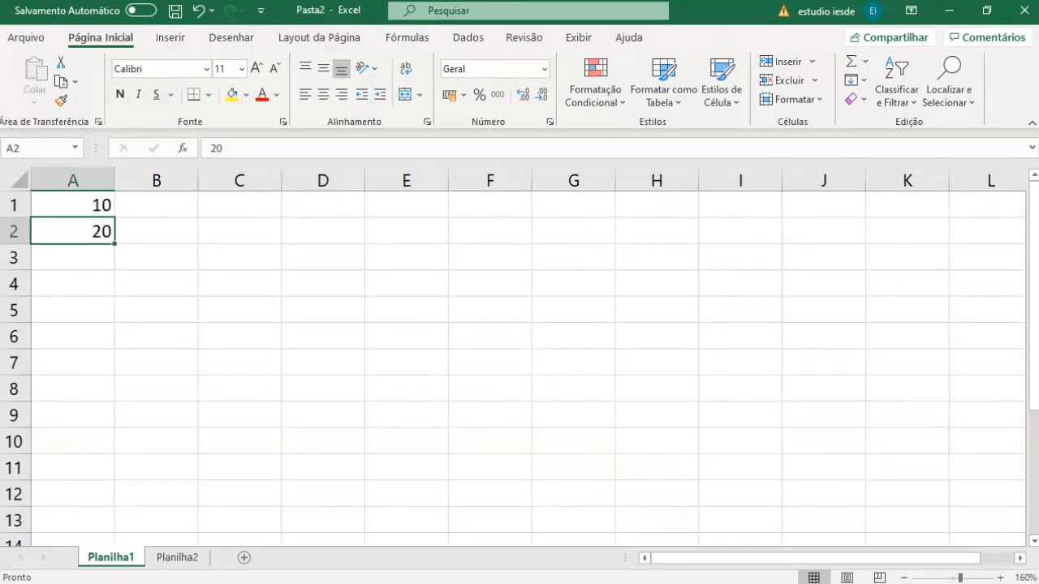
{"action": "left_click", "coordinate": [177, 557]}
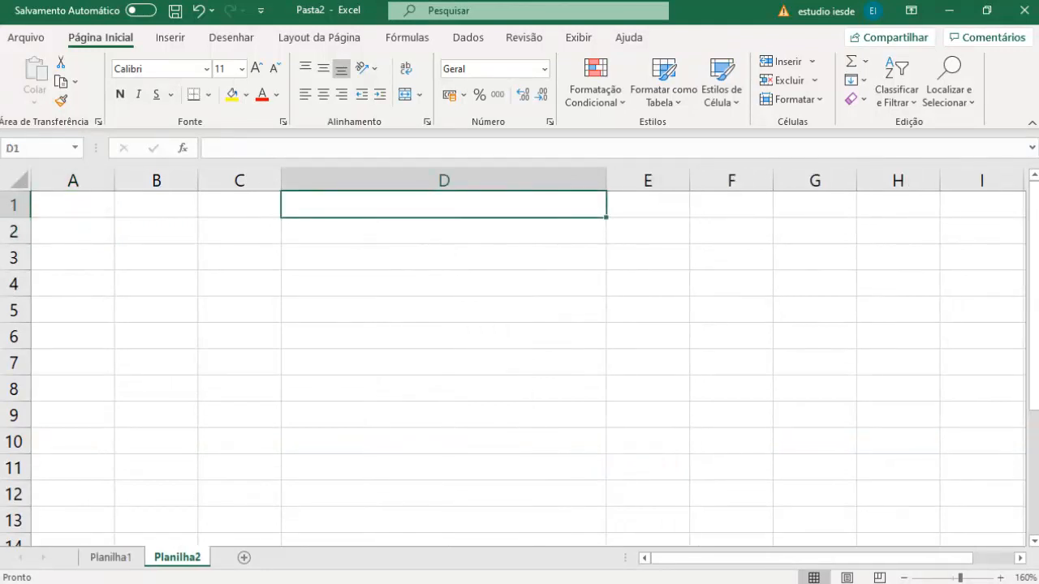
{"action": "type", "text": "="}
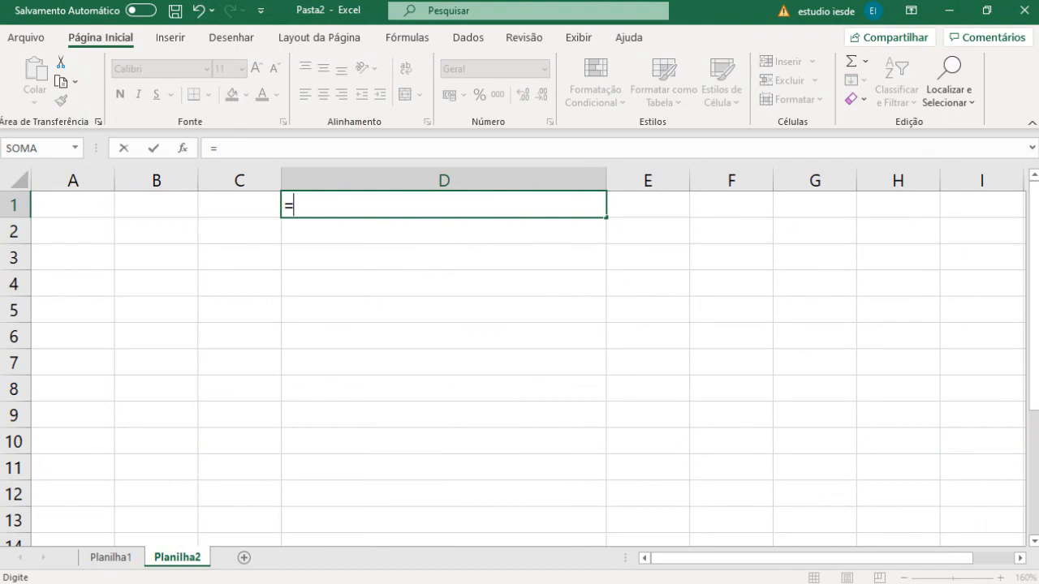
{"action": "type", "text": "Plan"}
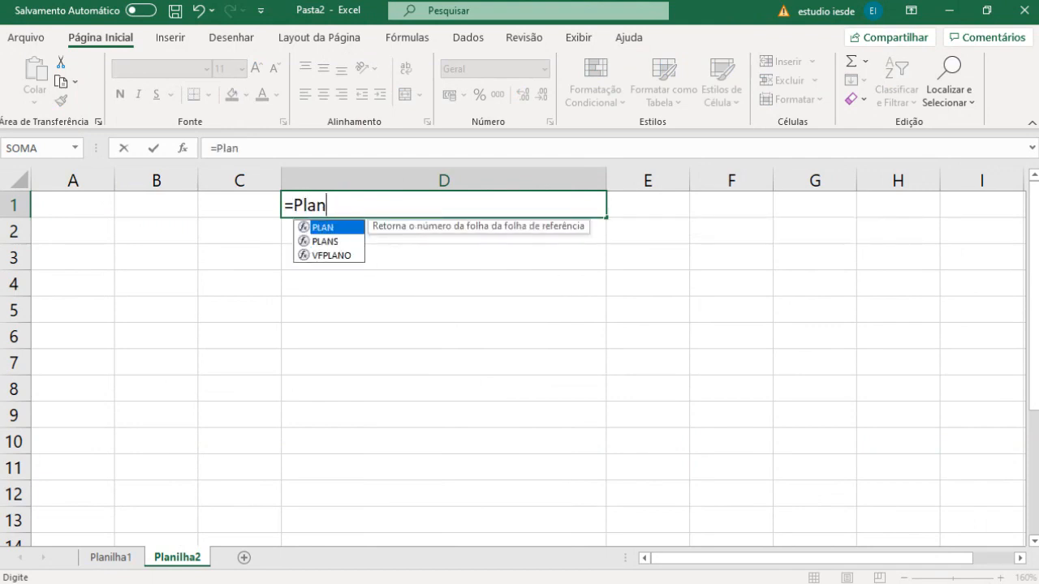
{"action": "type", "text": "ilha1"}
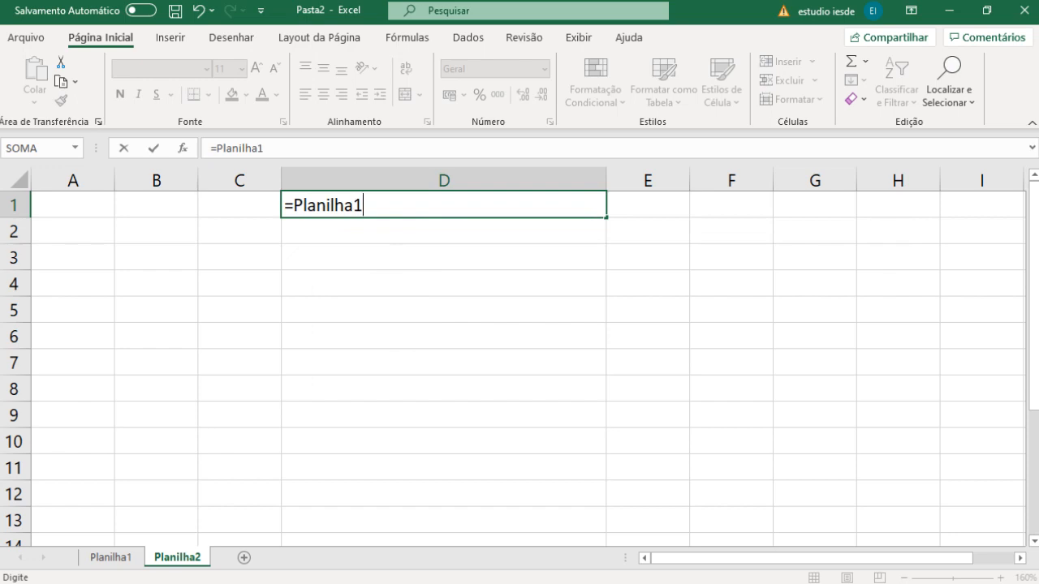
{"action": "type", "text": "!A1;"}
{"action": "left_click", "coordinate": [294, 206]}
{"action": "type", "text": "soma("}
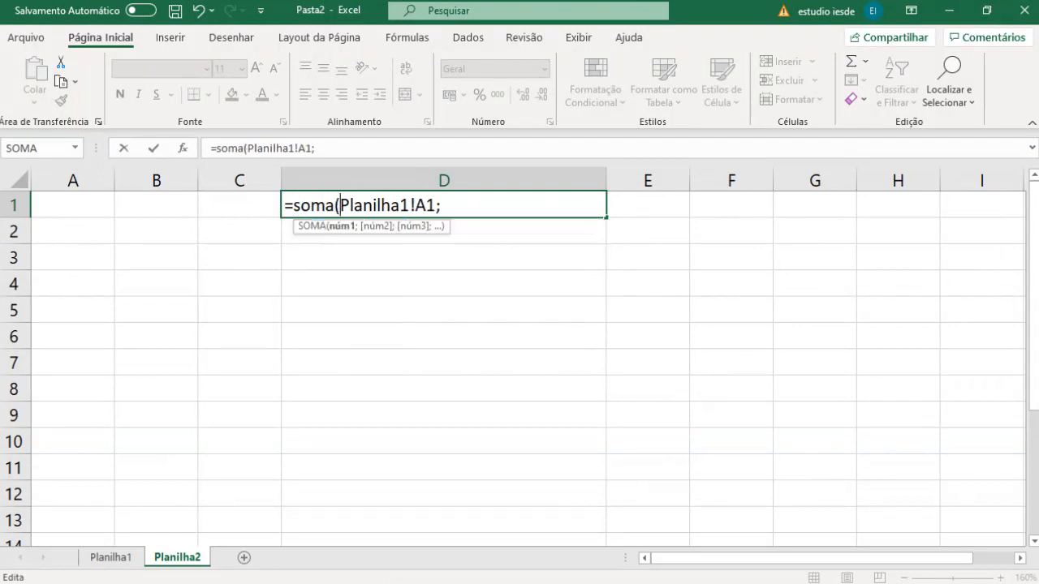
- Complete the sum formula in D1 with Planilha1!A2 as its second argument, and review the entered formula
{"action": "left_click", "coordinate": [441, 205]}
{"action": "type", "text": "Pkani"}
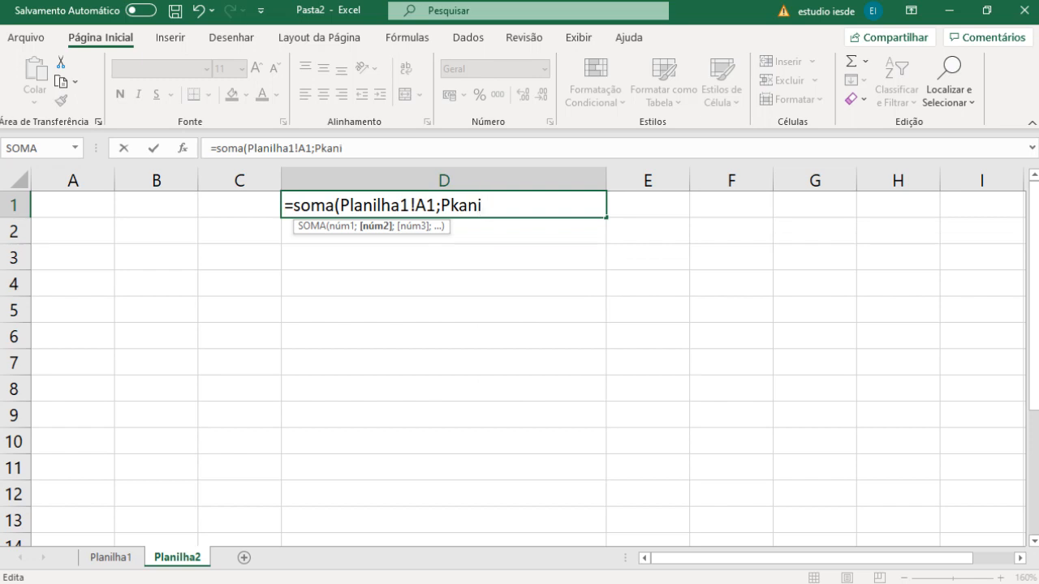
{"action": "key", "text": "BackSpace"}
{"action": "key", "text": "BackSpace"}
{"action": "key", "text": "BackSpace"}
{"action": "key", "text": "BackSpace"}
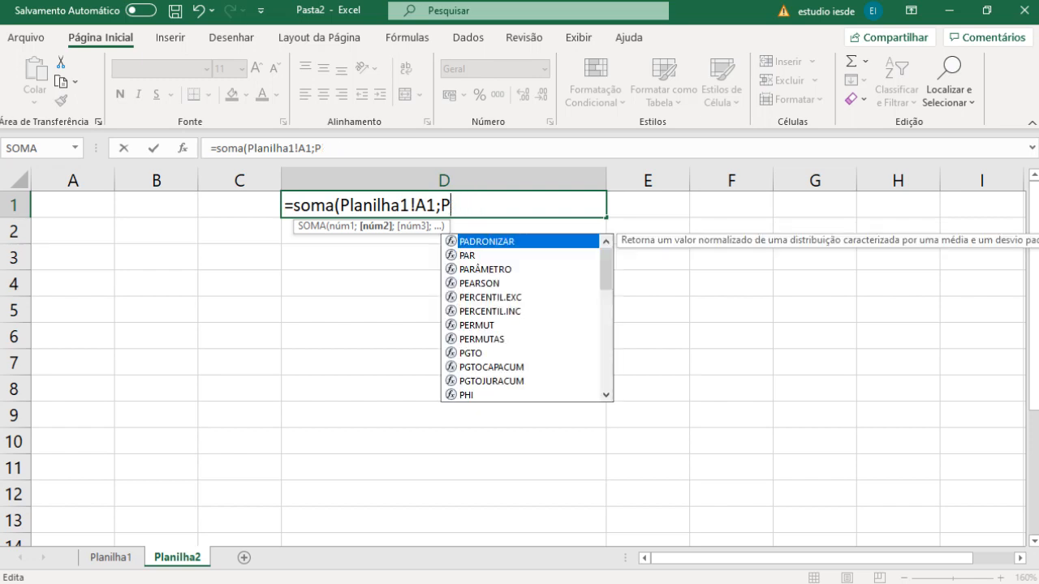
{"action": "type", "text": "lanilha1"}
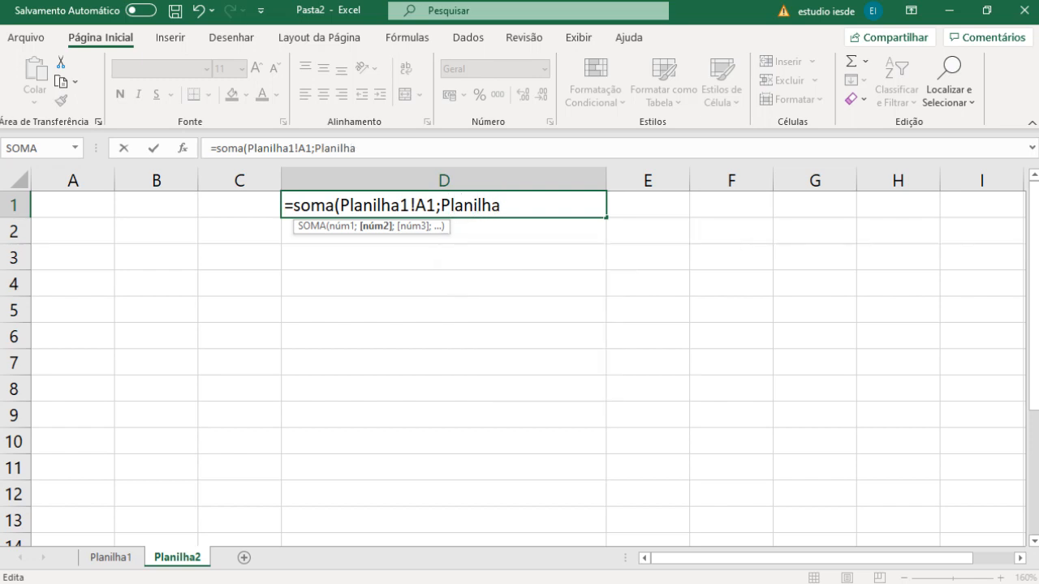
{"action": "type", "text": "!A2)"}
{"action": "key", "text": "Return"}
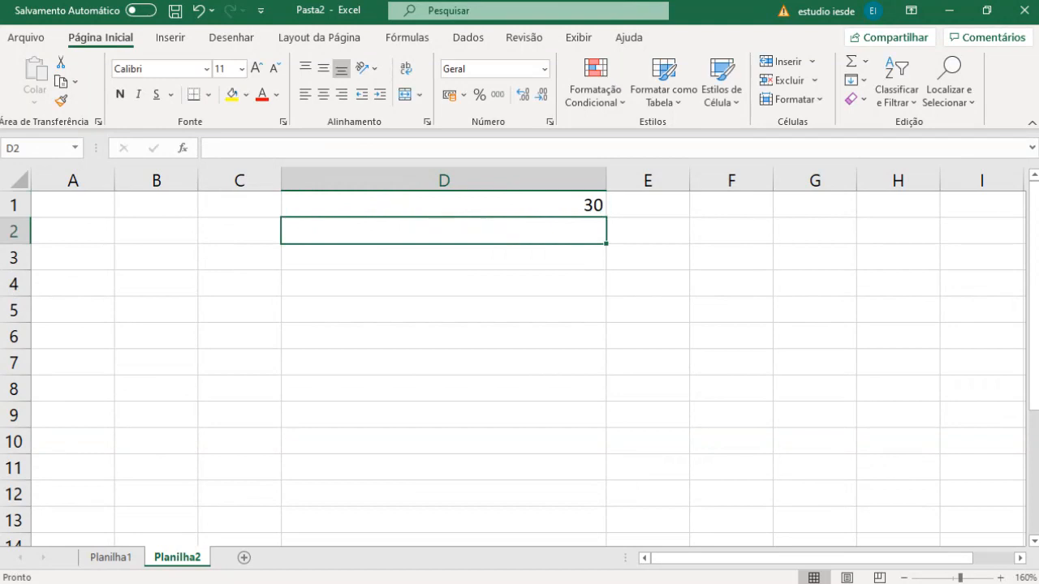
{"action": "left_click", "coordinate": [443, 205]}
{"action": "key", "text": "F2"}
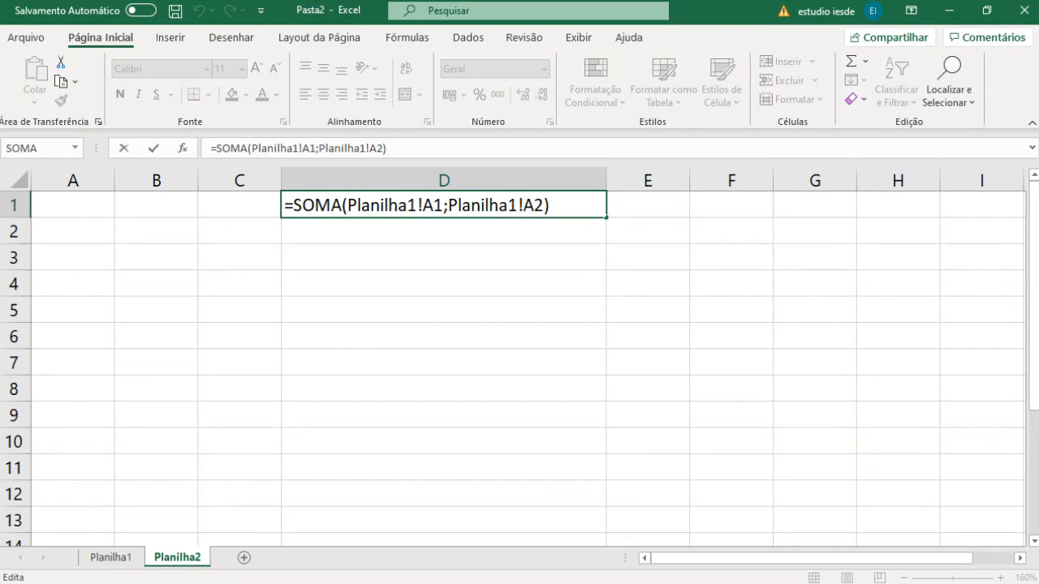
{"action": "key", "text": "Return"}
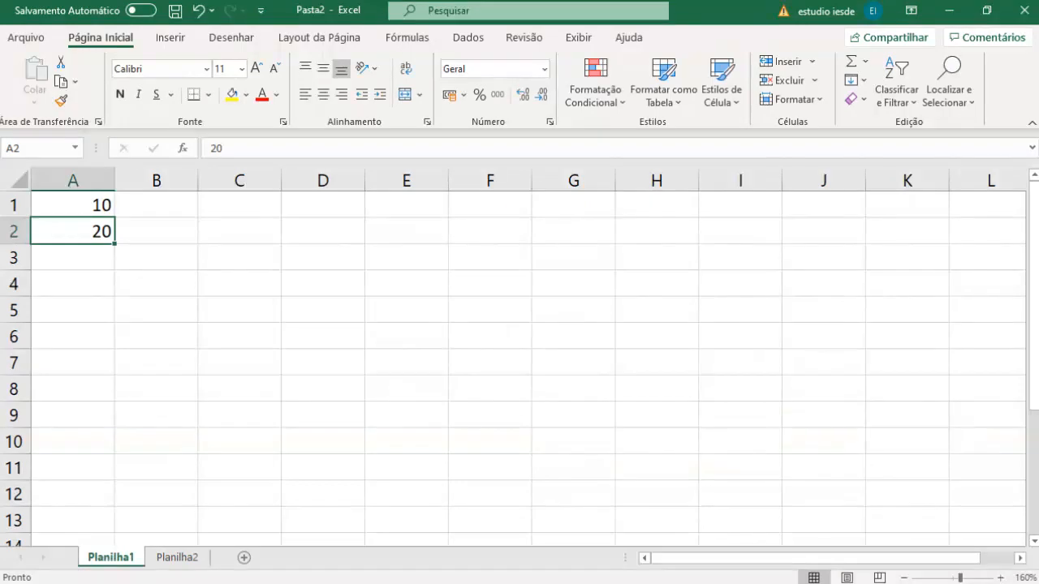
- Rename the Planilha1 sheet to Aprova and inspect the sum formula in cell D1 of Planilha2
{"action": "right_click", "coordinate": [120, 557]}
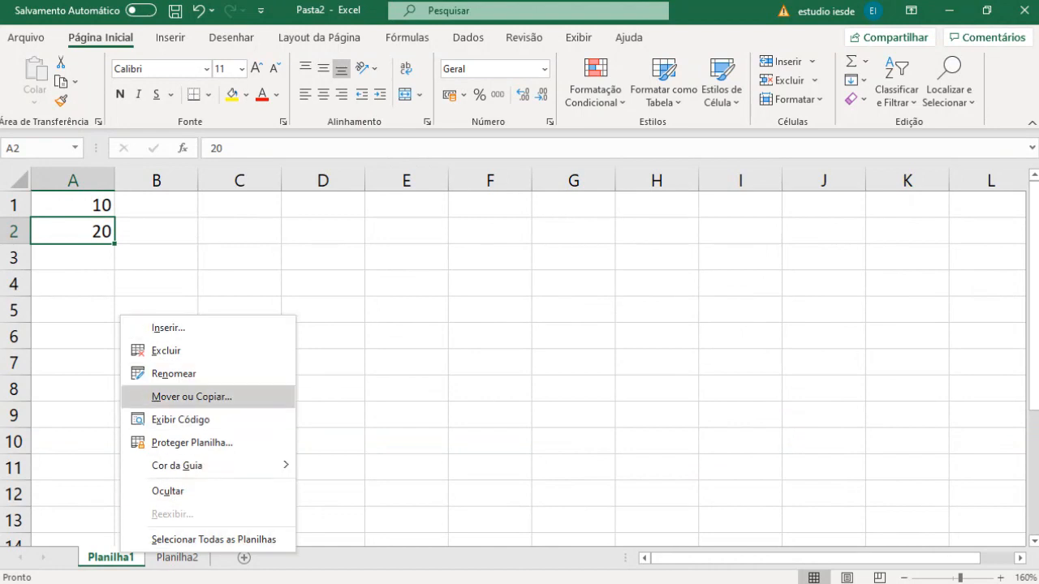
{"action": "left_click", "coordinate": [174, 373]}
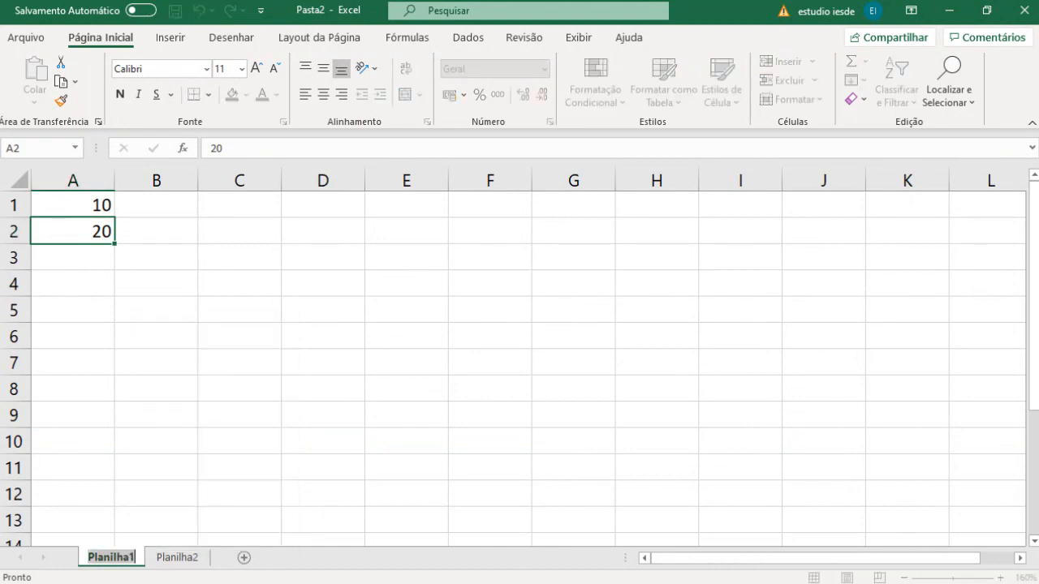
{"action": "type", "text": "A"}
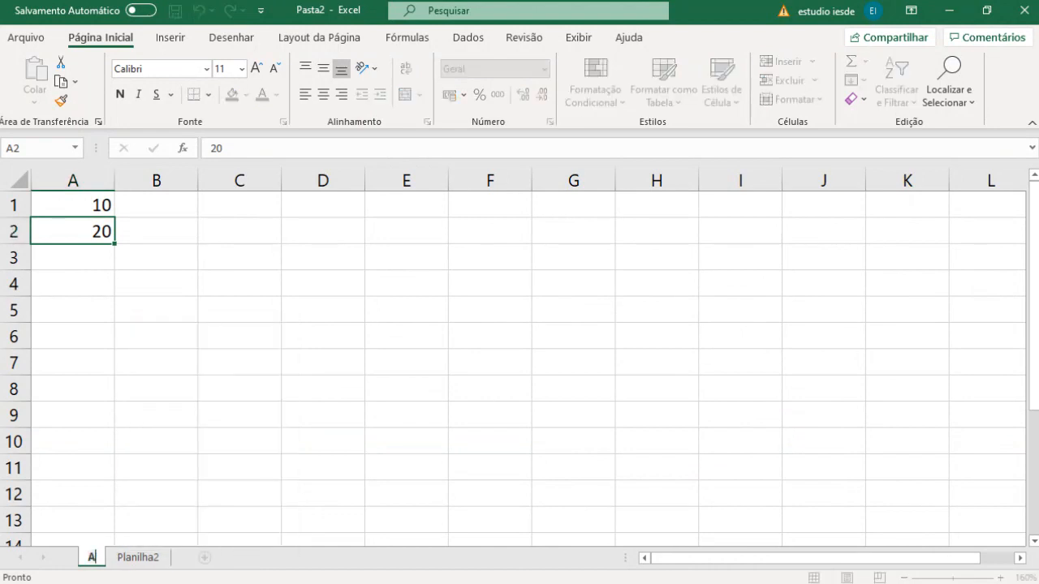
{"action": "type", "text": "prova"}
{"action": "key", "text": "Return"}
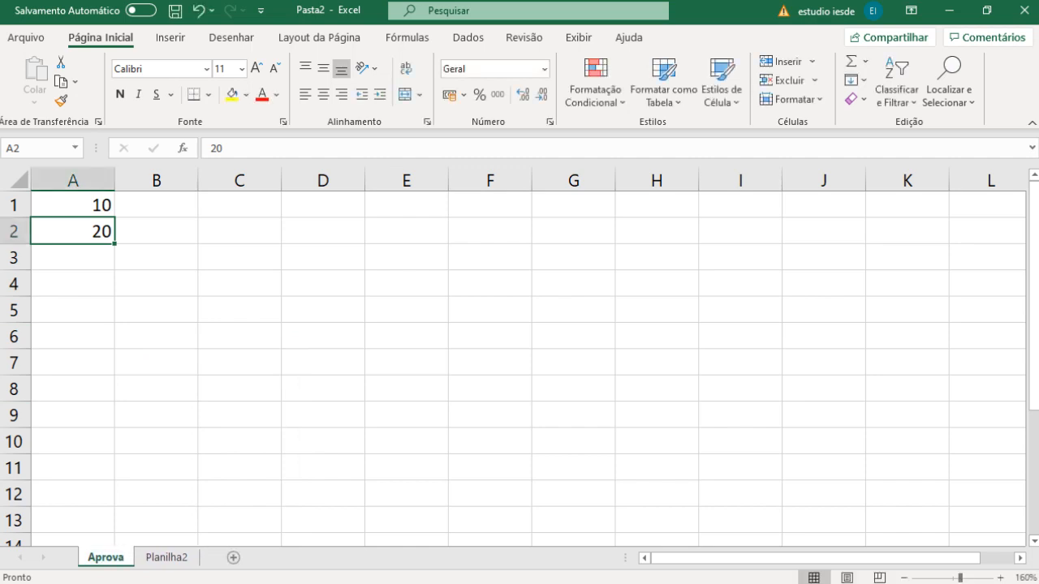
{"action": "left_click", "coordinate": [166, 558]}
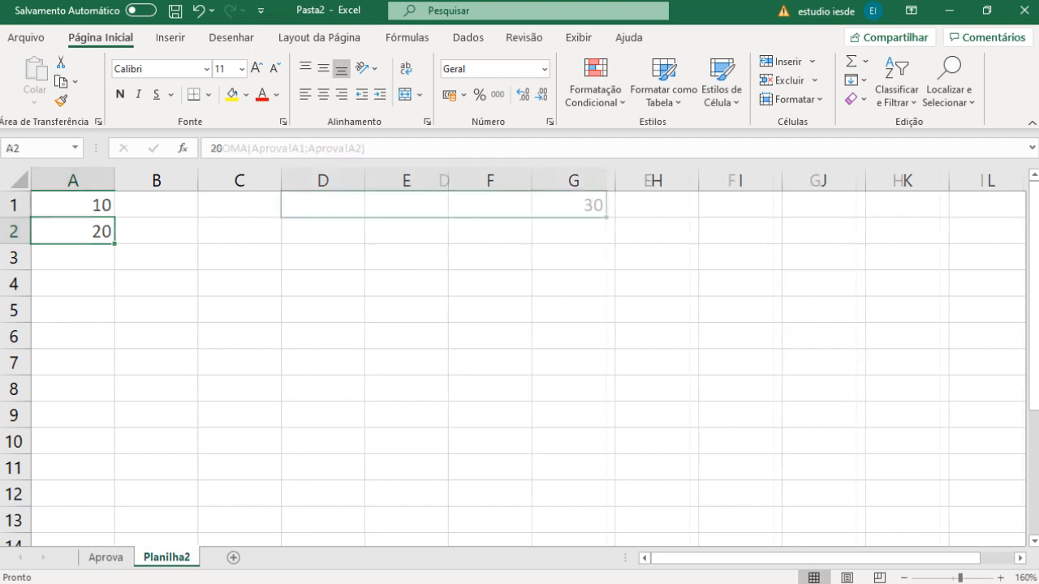
{"action": "left_click", "coordinate": [369, 148]}
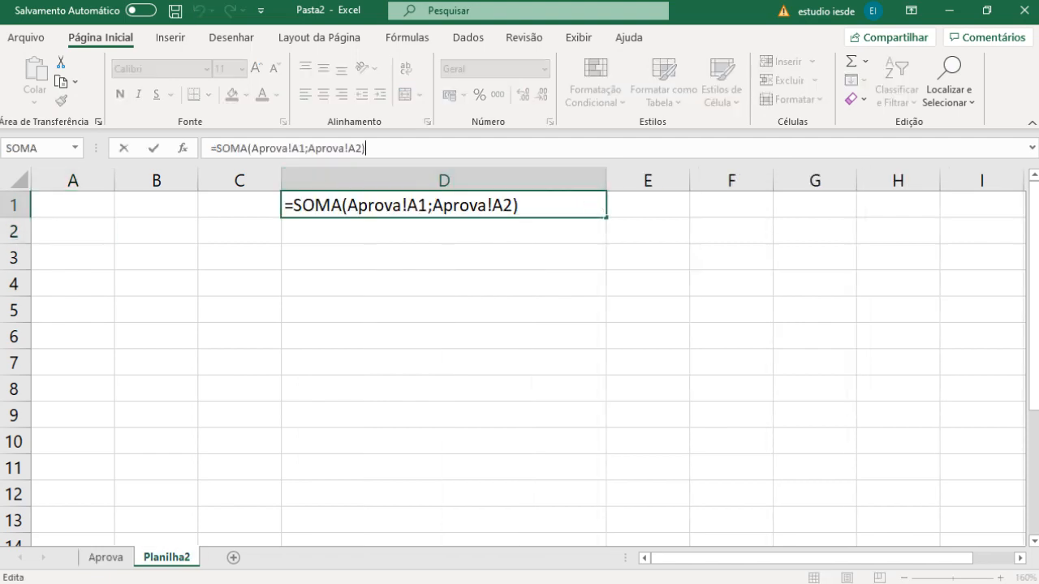